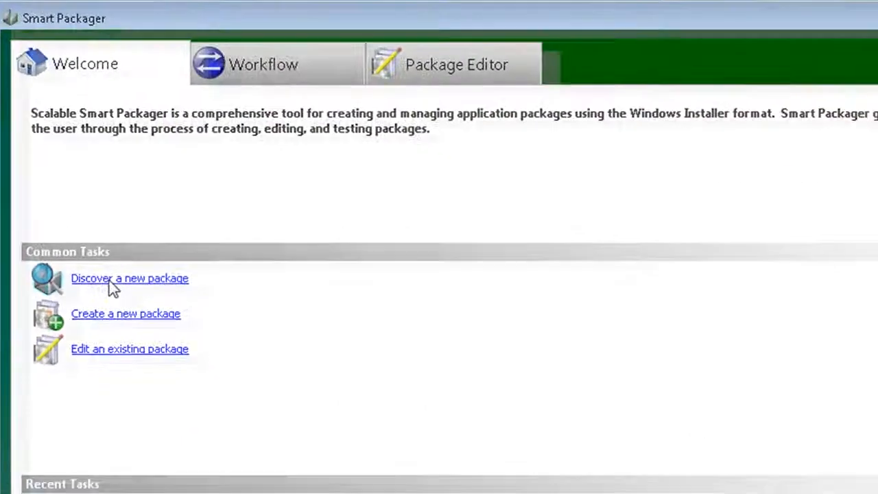
# Start discovering a new package named Adobe_Reader_X, with advanced options shown.
pyautogui.click(179, 310)
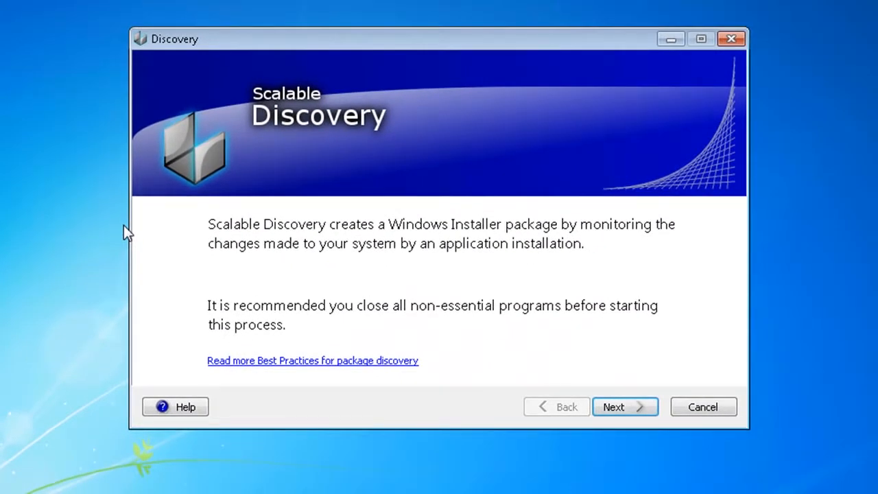
pyautogui.click(626, 409)
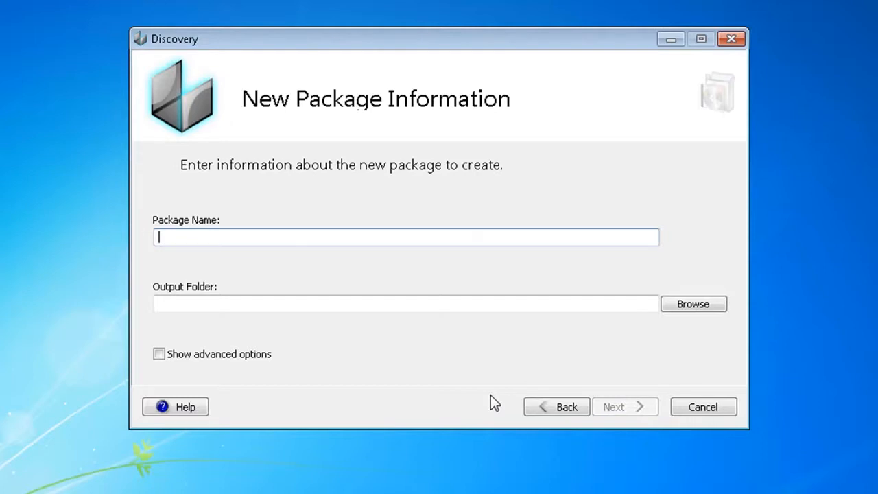
pyautogui.write('Adobe')
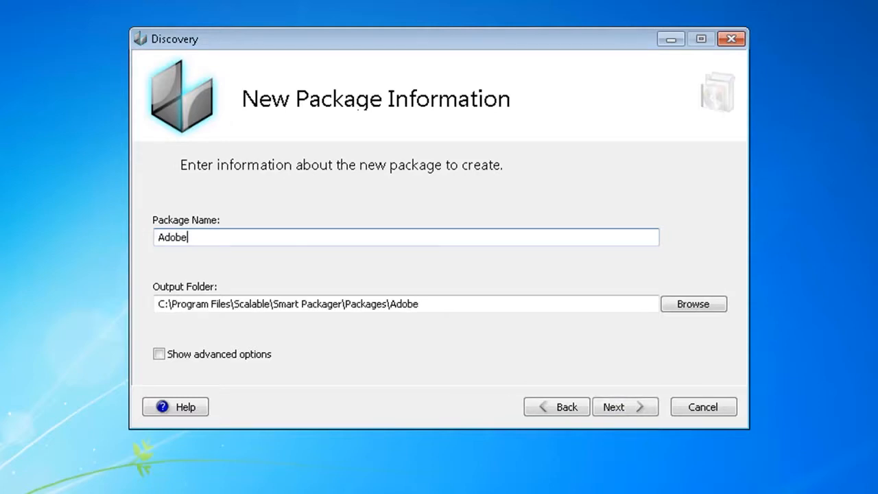
pyautogui.write('_Reader_X')
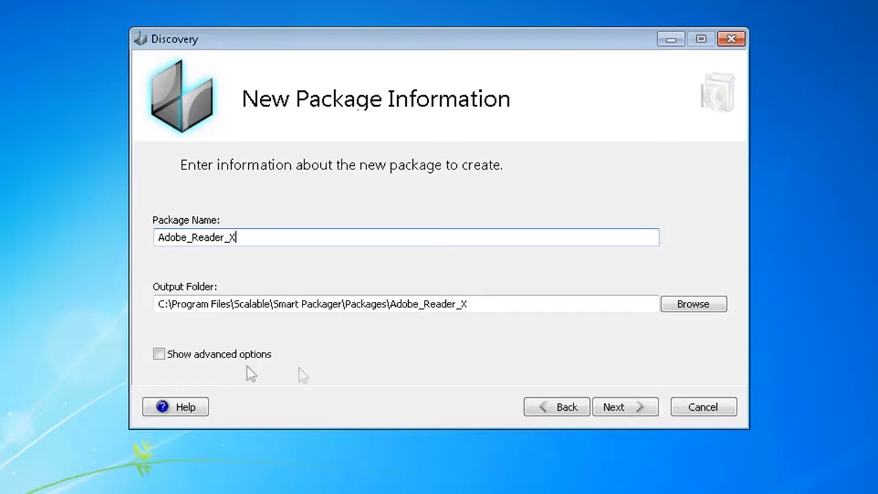
pyautogui.click(159, 354)
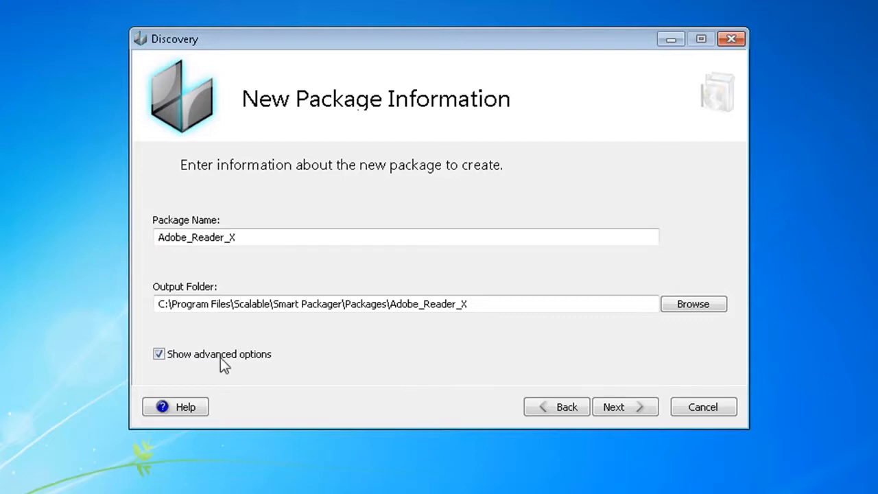
pyautogui.click(636, 410)
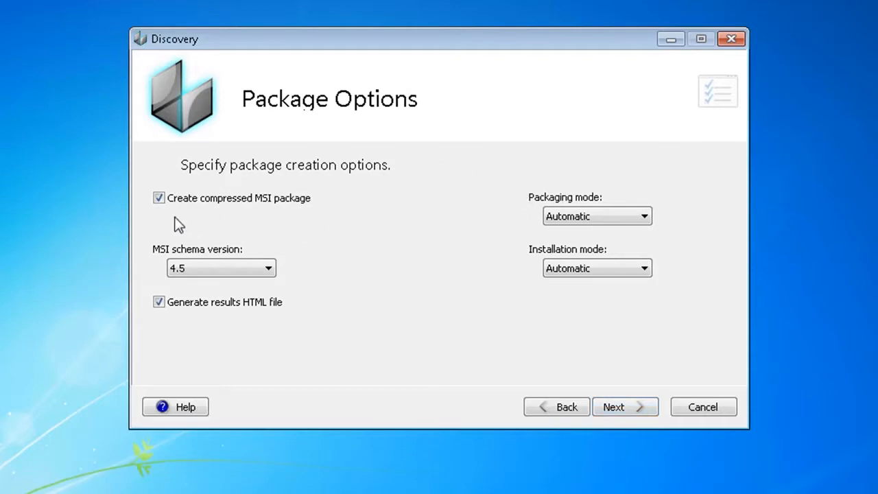
# Turn off compressed MSI package creation and set the MSI schema version to 3.0.
pyautogui.click(158, 198)
pyautogui.click(248, 264)
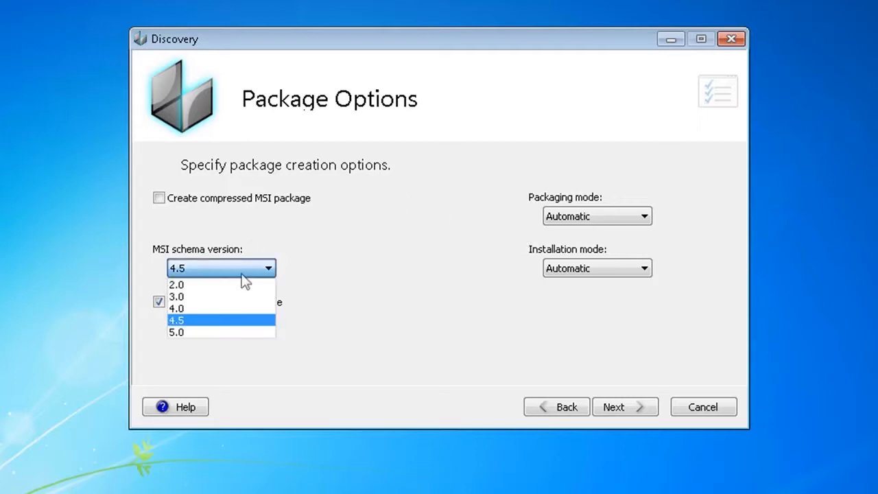
pyautogui.click(244, 297)
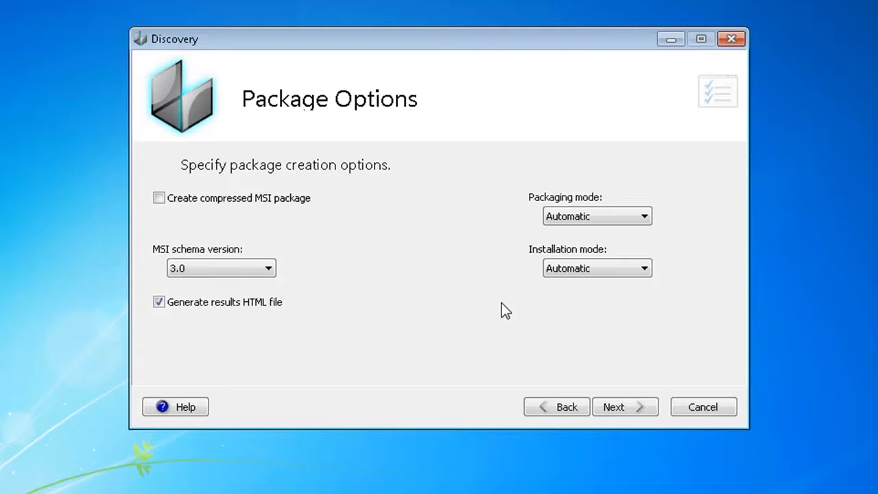
# Set the installation mode to Per Machine and the packaging mode to Smart Repackaging.
pyautogui.click(643, 270)
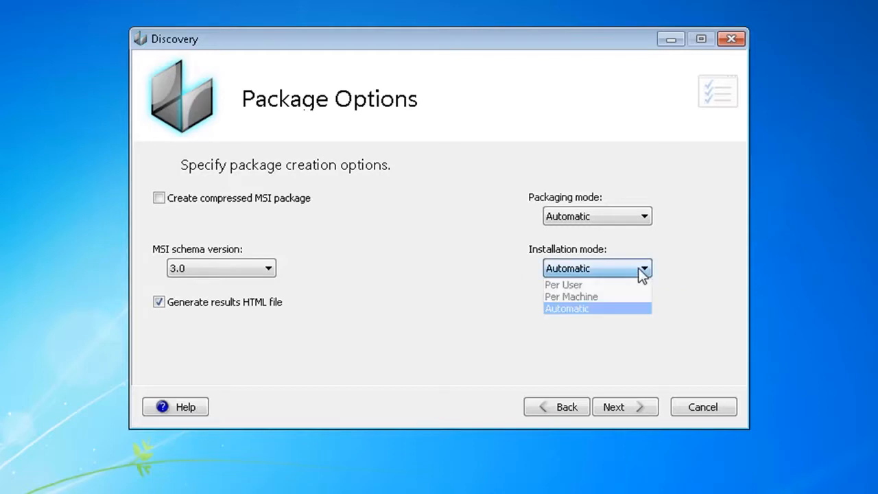
pyautogui.click(605, 302)
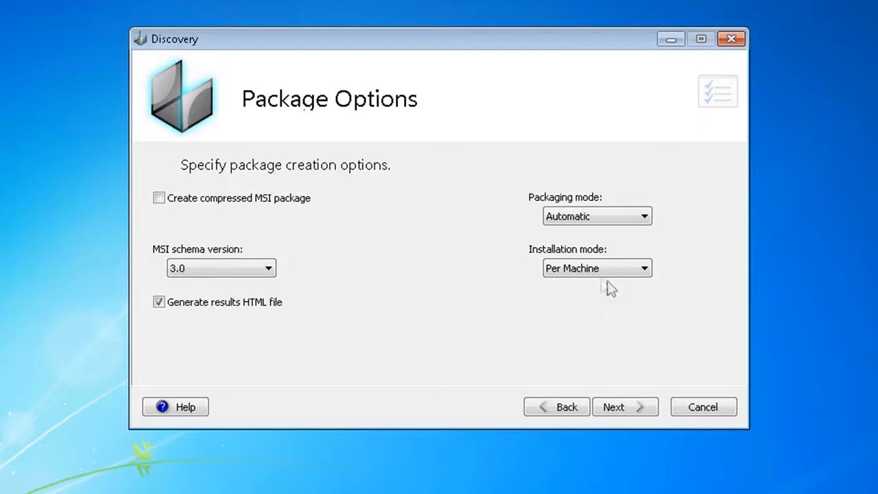
pyautogui.click(620, 220)
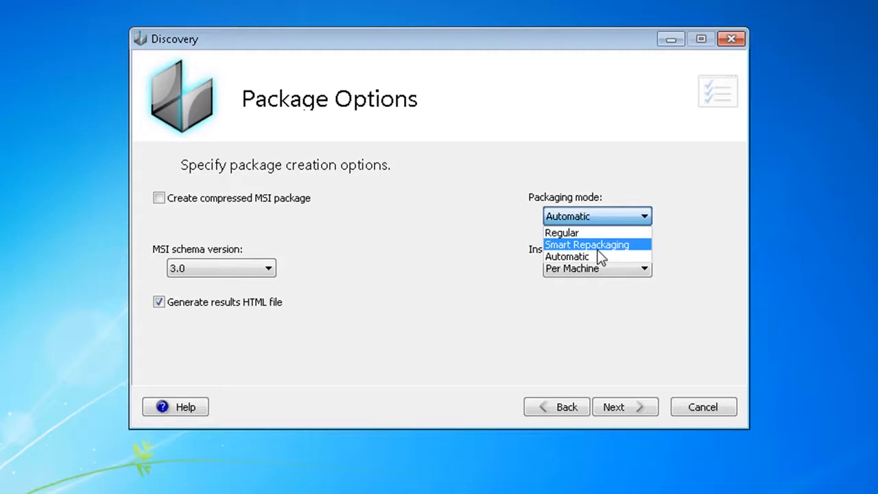
pyautogui.click(598, 246)
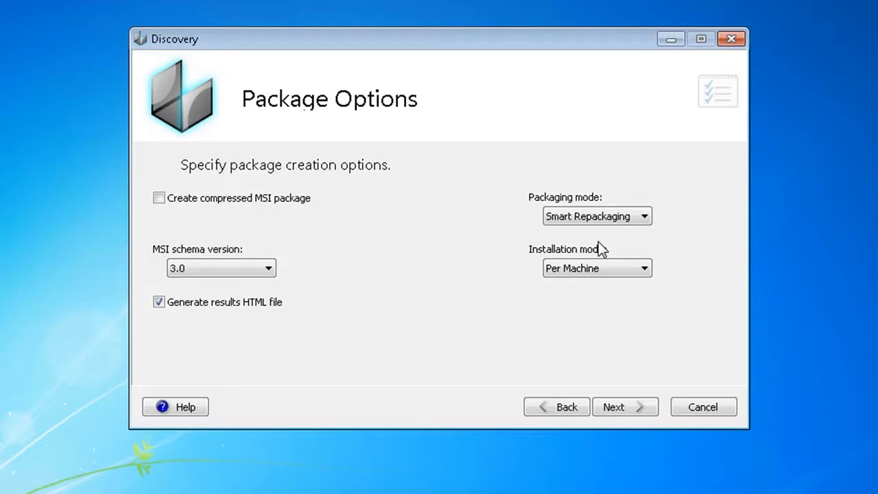
pyautogui.click(629, 405)
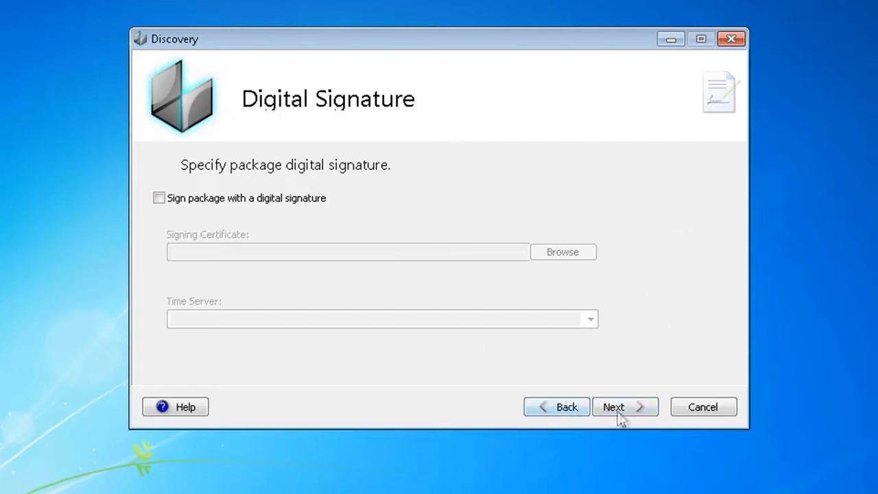
# Leave the package unsigned and review the default file exclusions list.
pyautogui.click(614, 407)
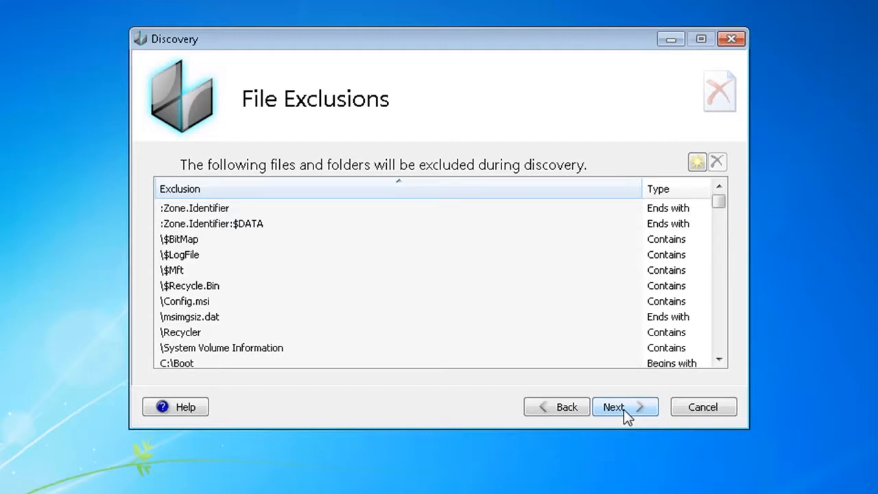
pyautogui.click(198, 286)
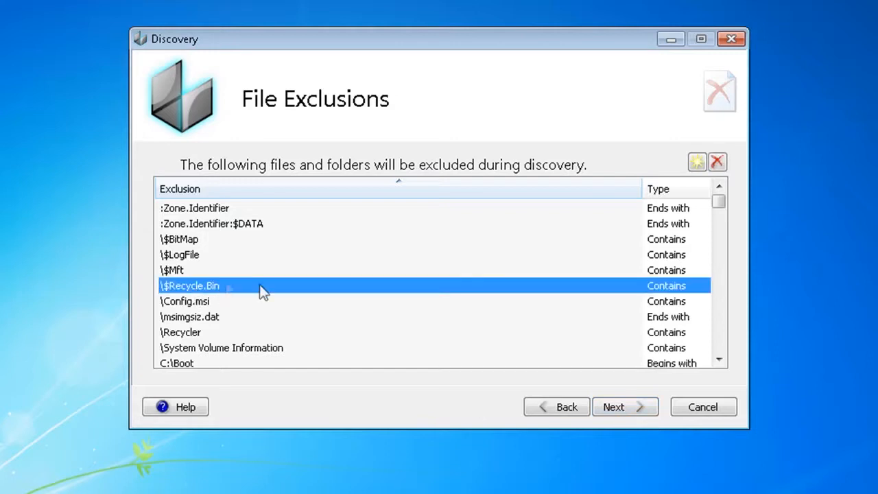
pyautogui.scroll(-10, 260, 290)
pyautogui.scroll(10, 260, 285)
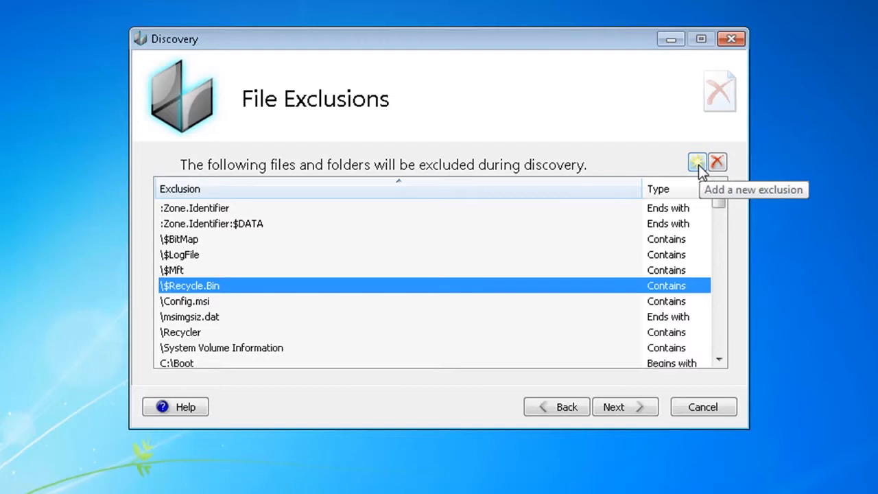
pyautogui.click(619, 410)
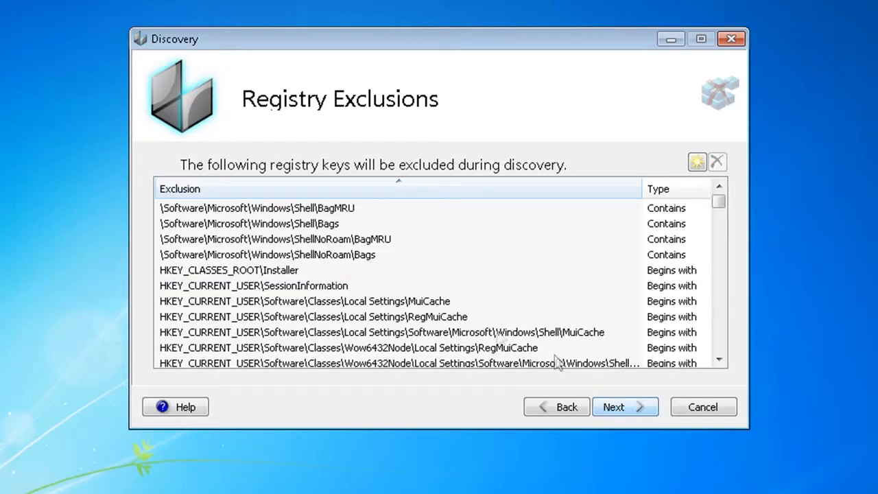
# Accept the default registry exclusions and start discovery monitoring.
pyautogui.click(458, 332)
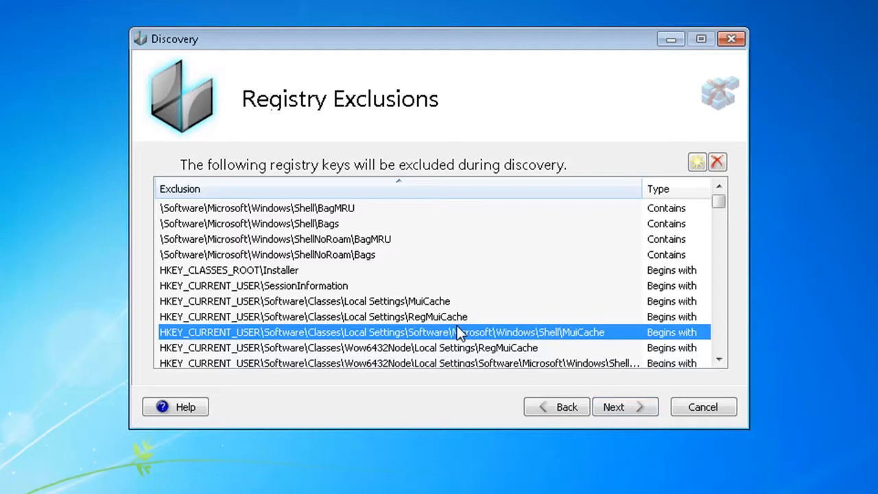
pyautogui.click(640, 412)
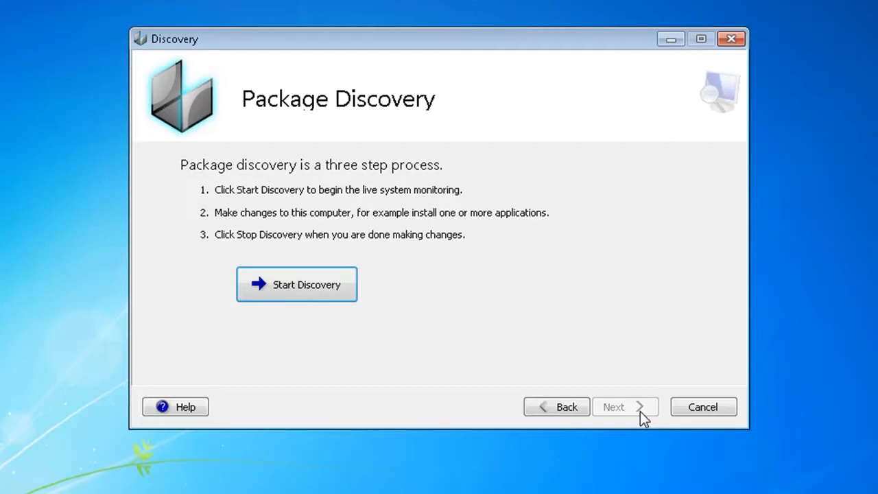
pyautogui.click(327, 280)
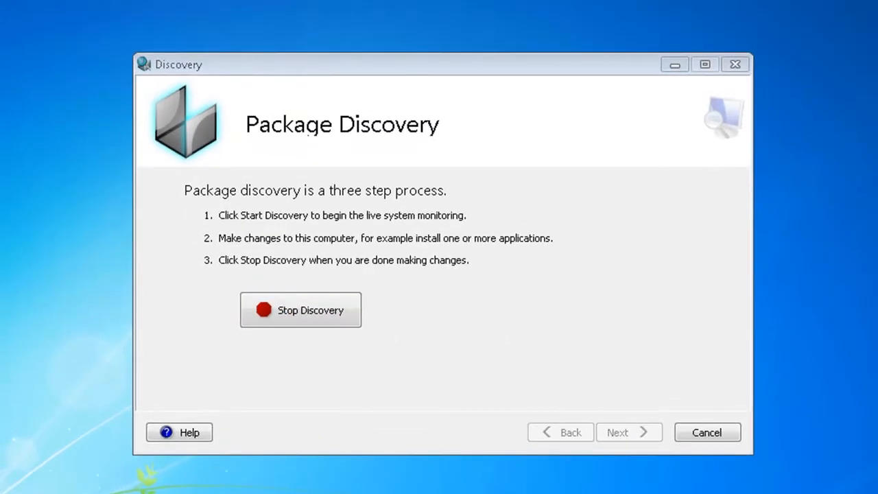
# Run the Adobe Reader installer from the desktop and finish the installation.
pyautogui.click(490, 278)
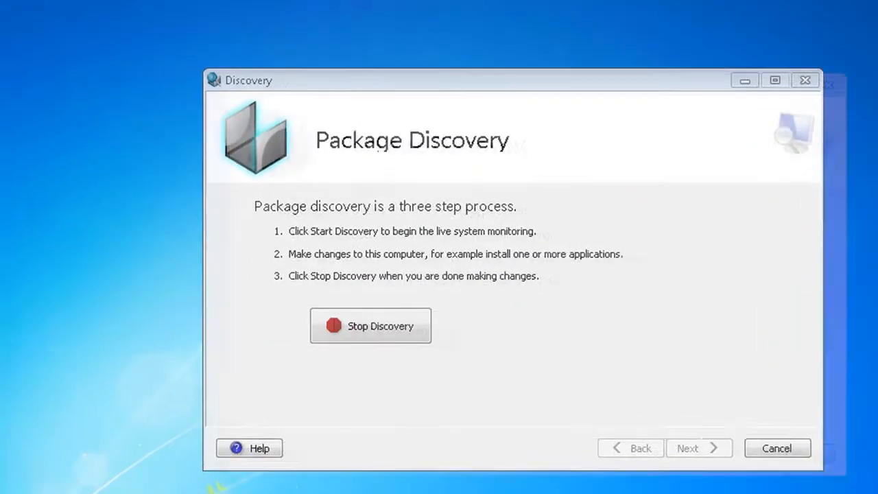
pyautogui.rightClick(10, 45)
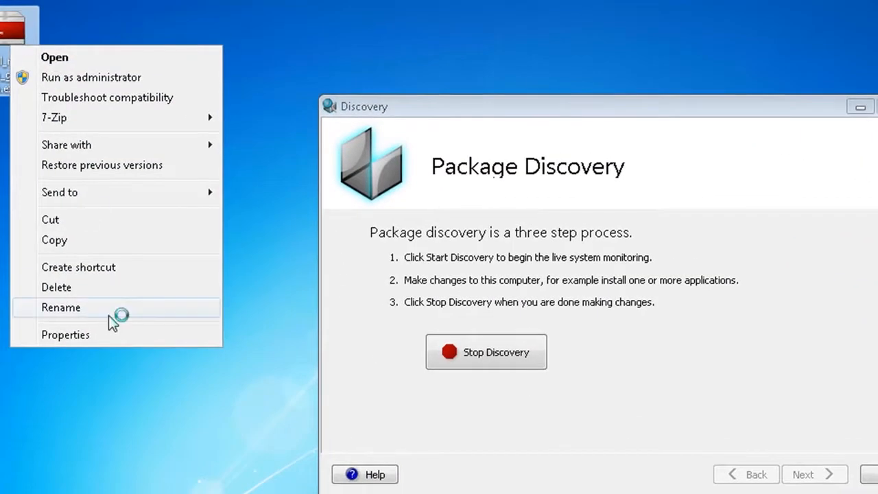
pyautogui.click(107, 334)
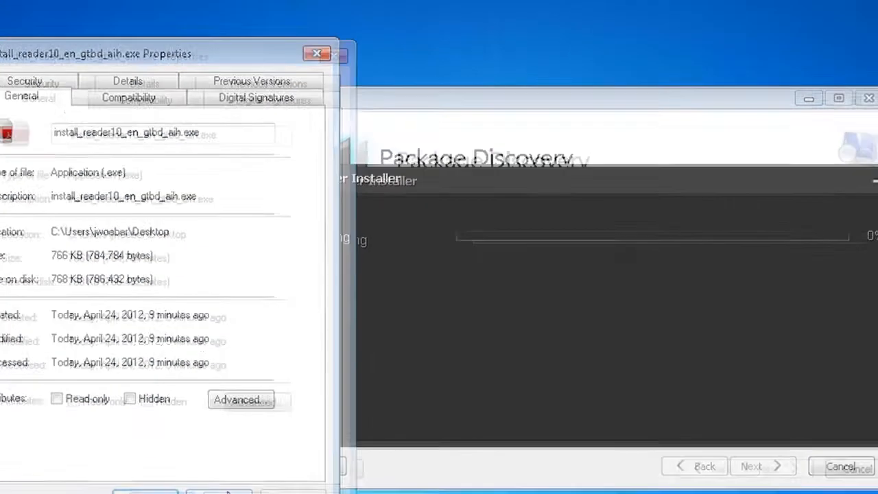
pyautogui.click(96, 475)
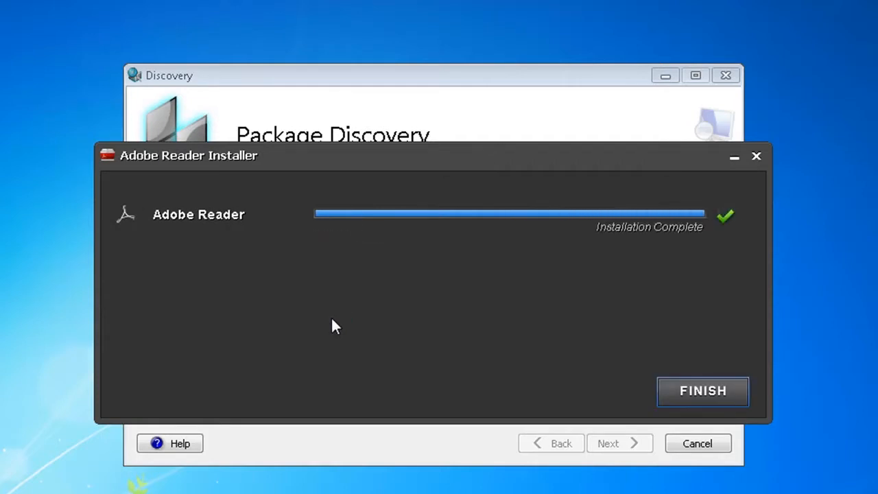
pyautogui.click(710, 397)
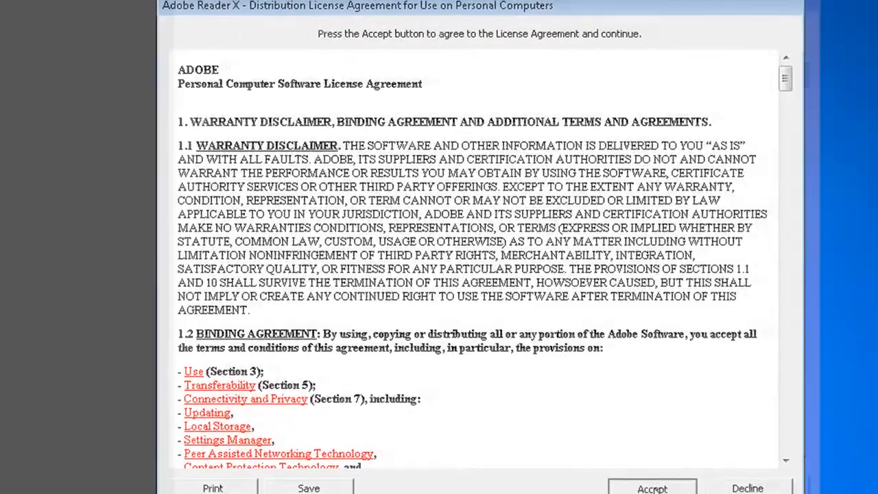
# Accept the Adobe Reader X licence and set its Updater preference to not download or install updates automatically.
pyautogui.click(614, 493)
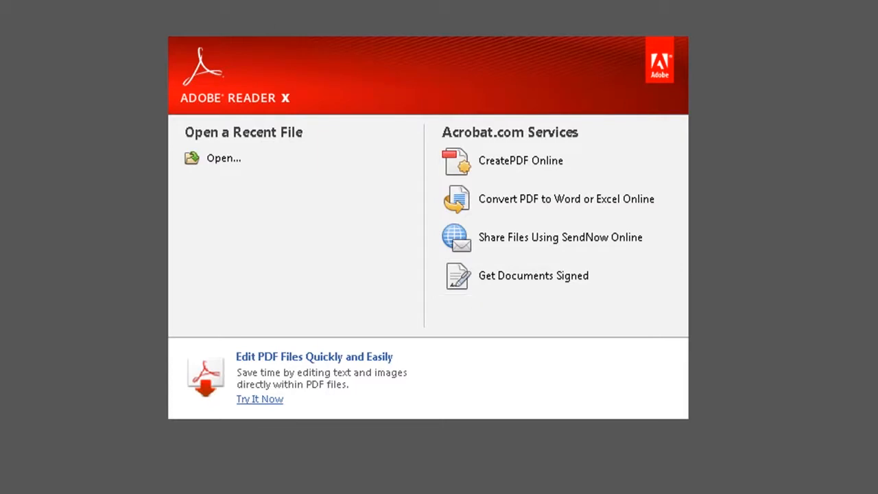
pyautogui.hotkey('alt', 'e')
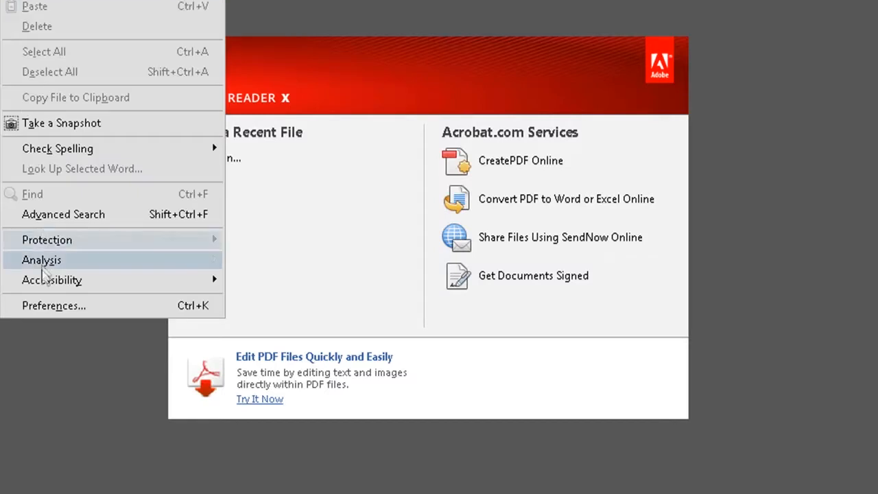
pyautogui.click(42, 306)
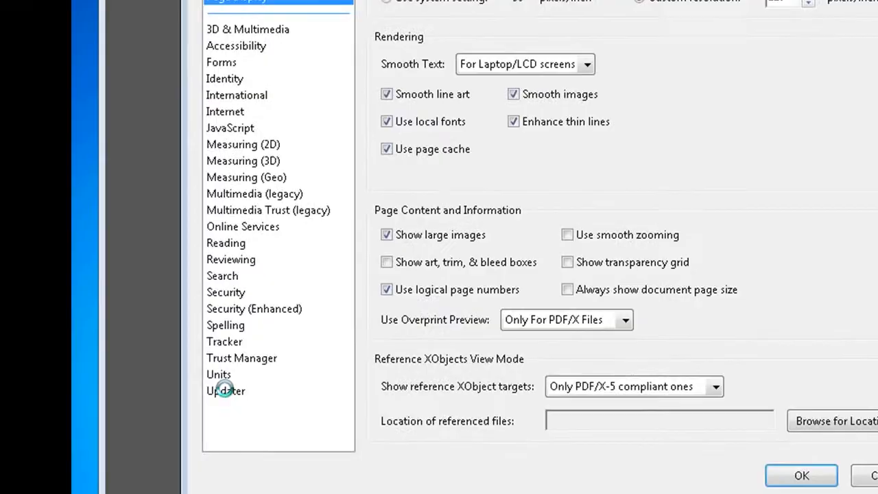
pyautogui.click(225, 391)
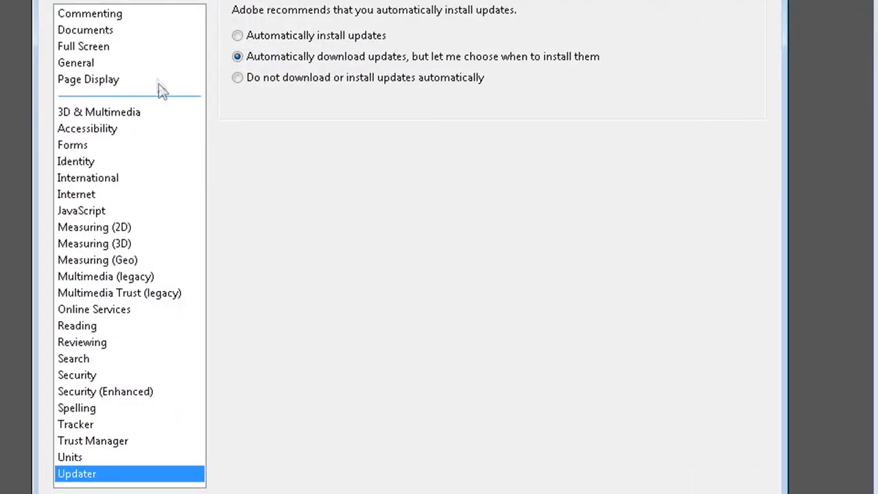
pyautogui.click(237, 79)
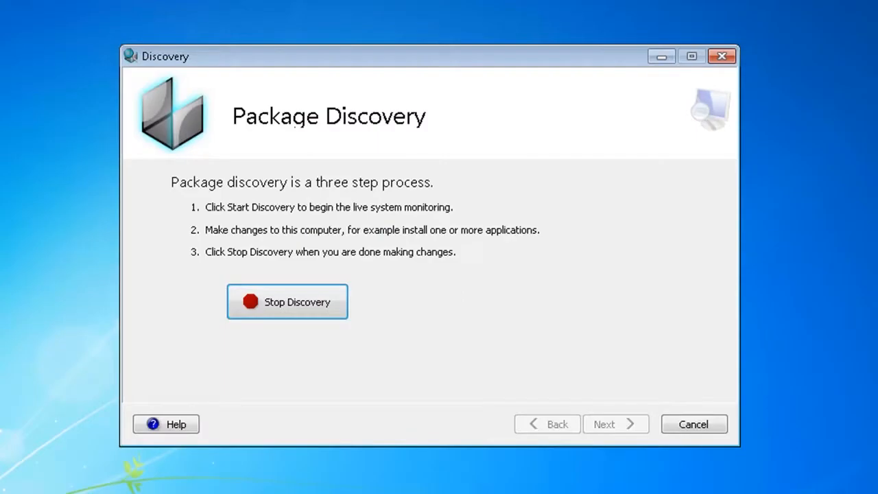
# Stop discovery and expand the modified files down to Program Files (x86) > Adobe > Reader 10.0 > Reader.
pyautogui.click(262, 292)
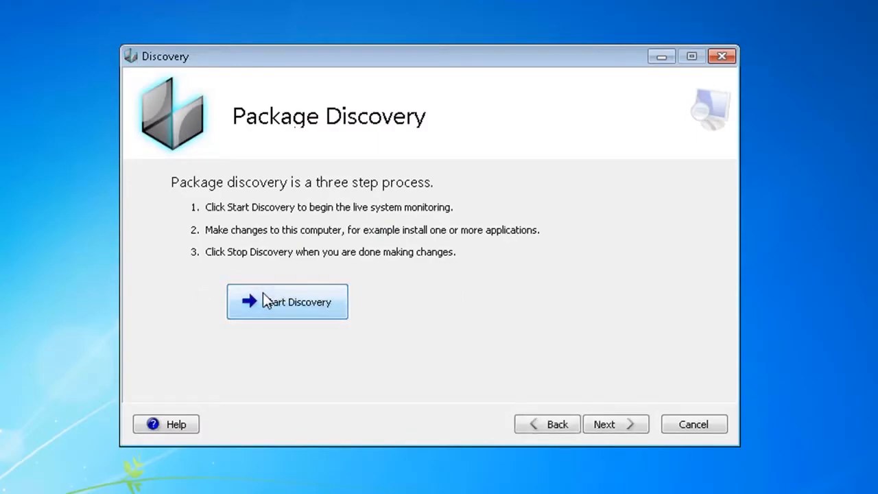
pyautogui.click(615, 424)
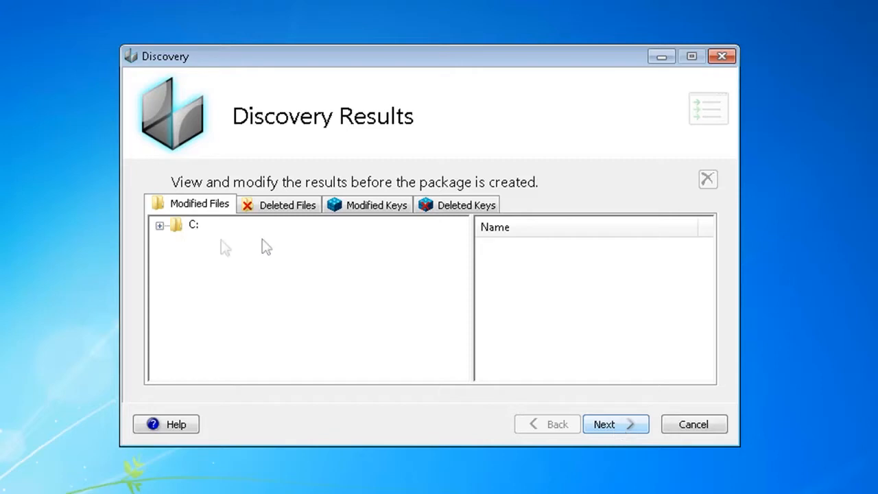
pyautogui.click(160, 226)
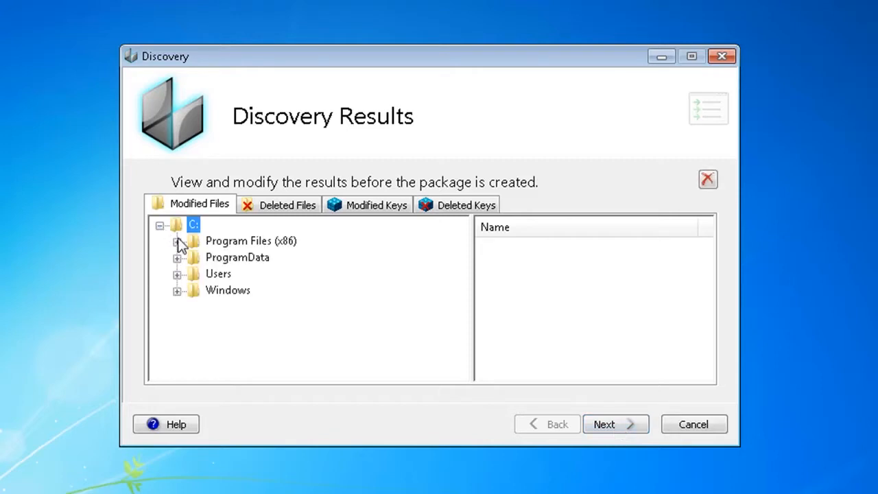
pyautogui.click(178, 243)
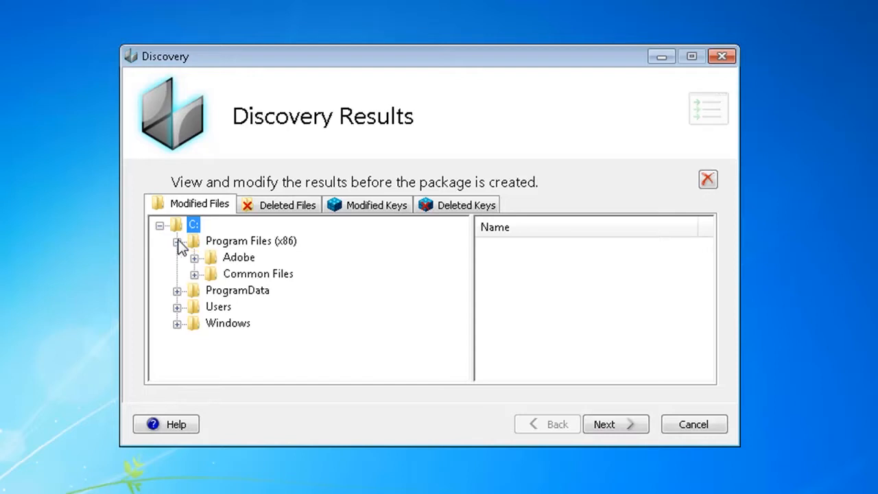
pyautogui.click(195, 258)
pyautogui.click(244, 261)
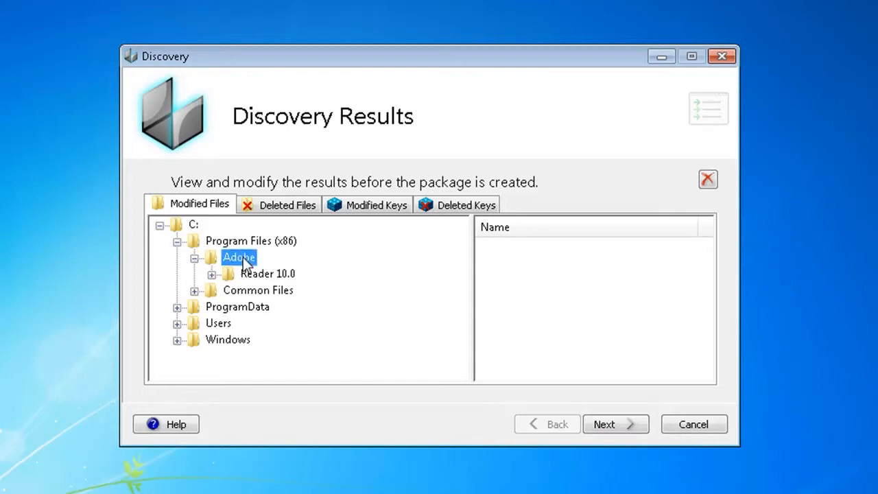
pyautogui.doubleClick(265, 276)
pyautogui.doubleClick(275, 308)
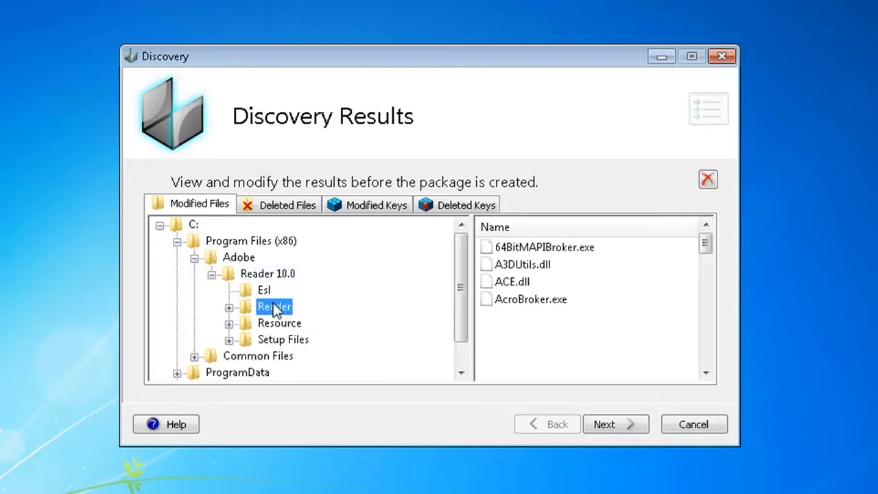
# Browse the captured files in the Reader folder, then collapse Reader 10.0 and expand Windows > Installer to inspect it.
pyautogui.click(547, 318)
pyautogui.scroll(-15, 547, 320)
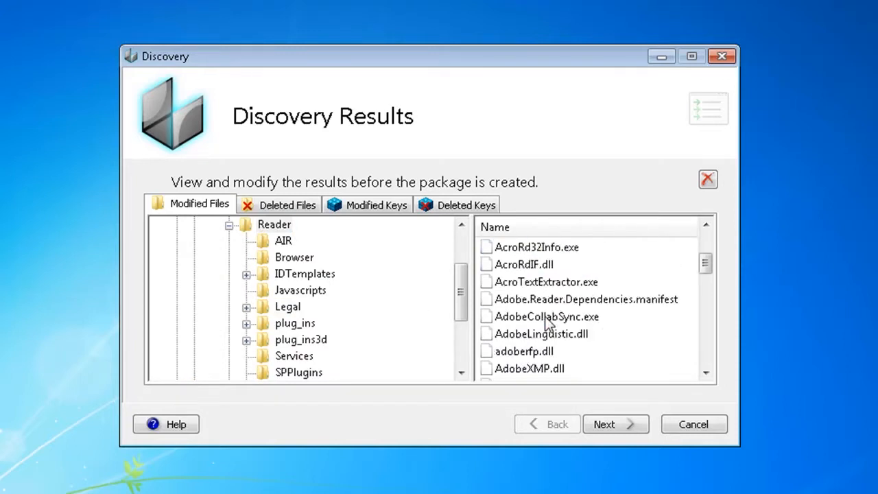
pyautogui.scroll(15, 548, 322)
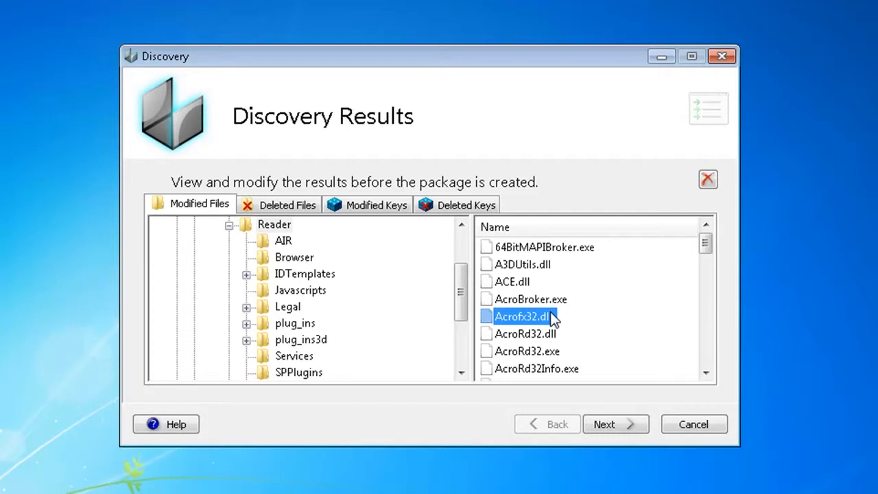
pyautogui.moveTo(460, 280); pyautogui.dragTo(466, 253)
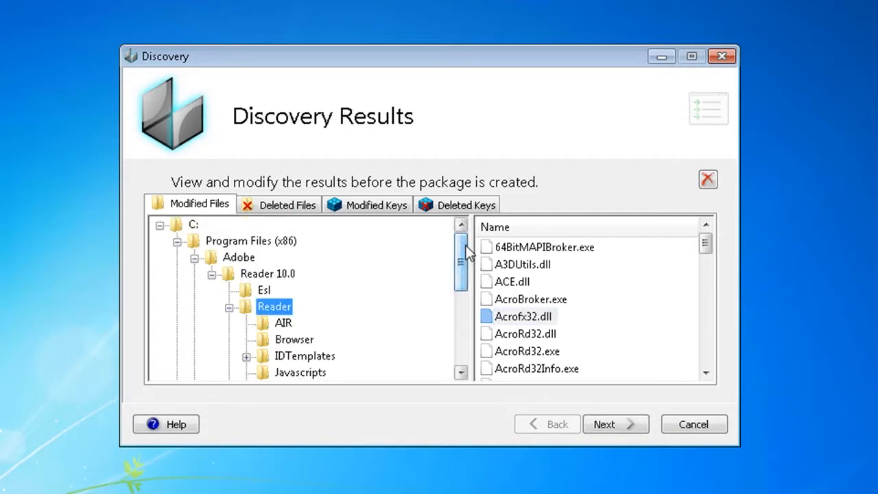
pyautogui.click(213, 276)
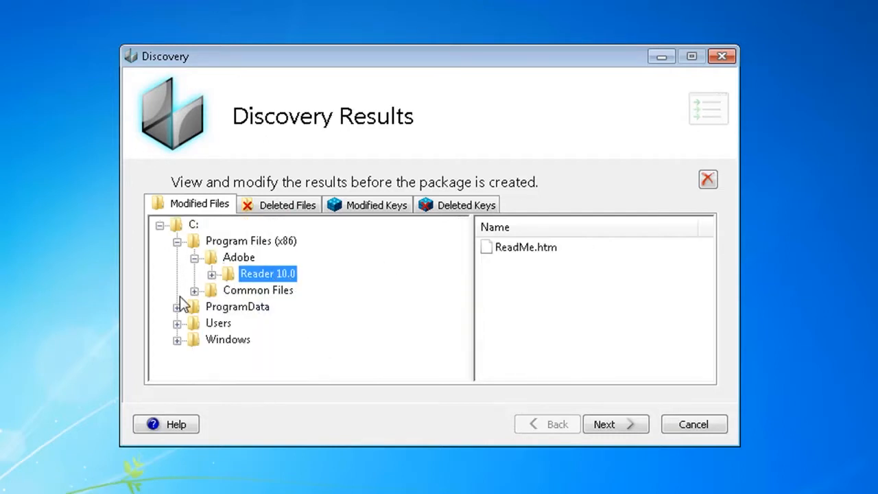
pyautogui.click(177, 340)
pyautogui.doubleClick(241, 358)
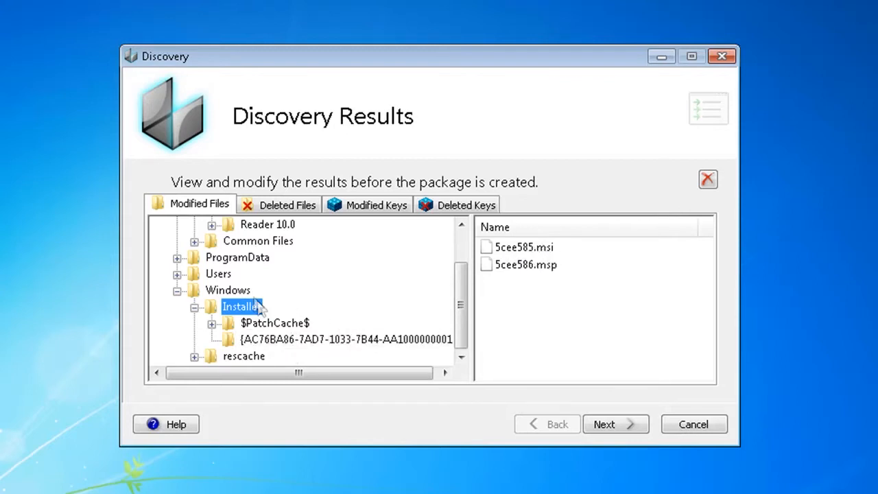
# Review the modified registry keys under HKEY_LOCAL_MACHINE > SOFTWARE > Wow6432Node > Adobe > Acrobat Reader > 10.0 > Installer.
pyautogui.click(367, 206)
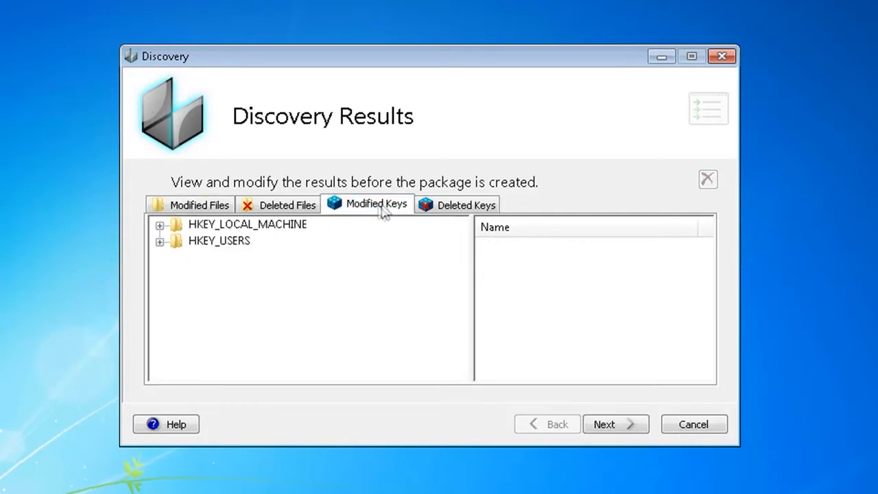
pyautogui.click(159, 225)
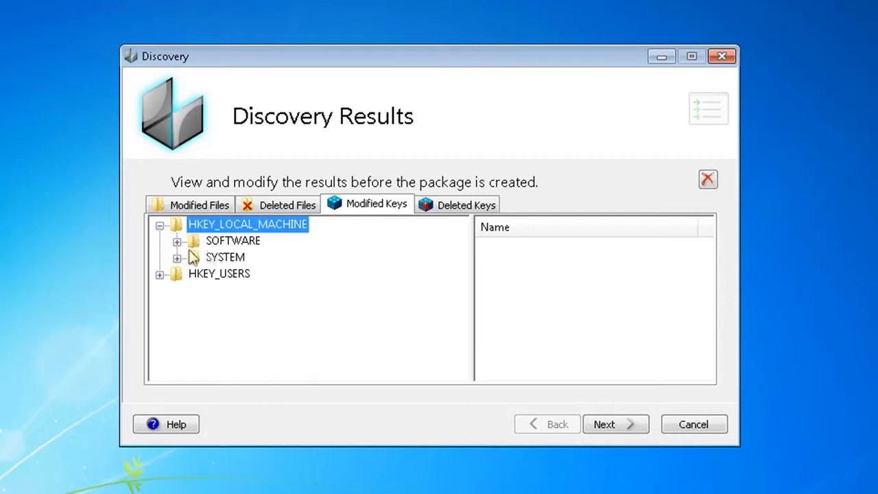
pyautogui.click(177, 242)
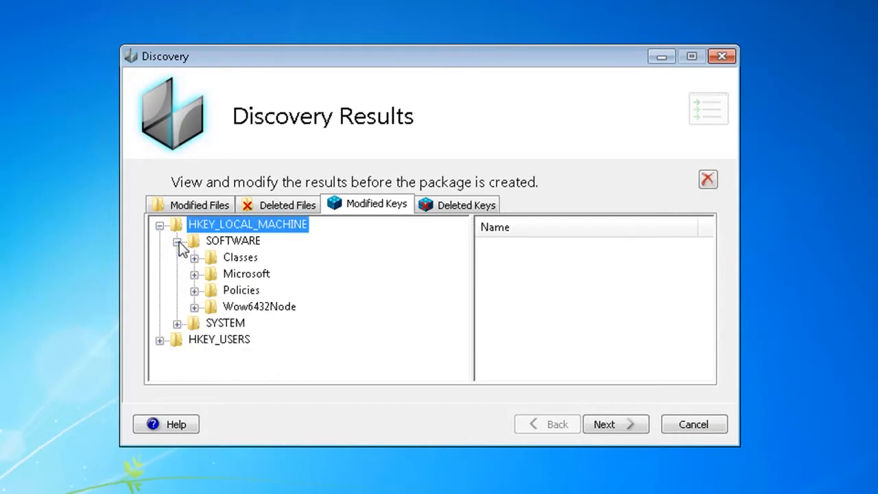
pyautogui.click(194, 307)
pyautogui.doubleClick(255, 324)
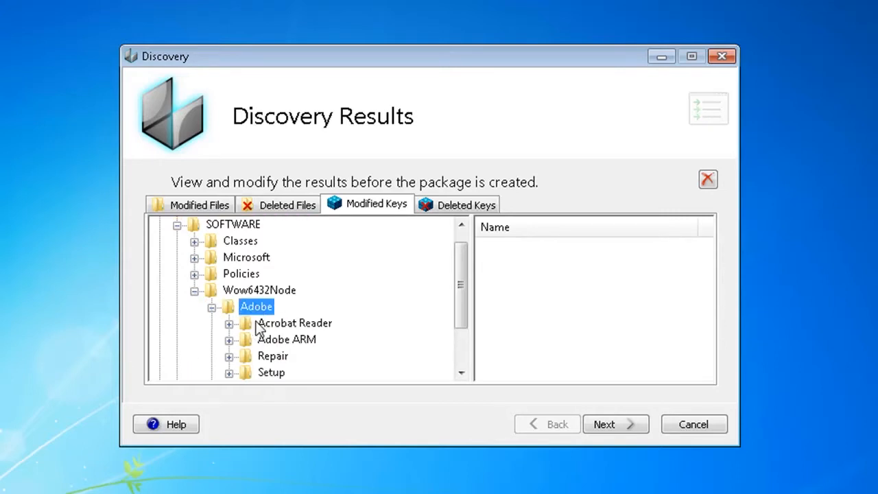
pyautogui.doubleClick(295, 323)
pyautogui.doubleClick(287, 339)
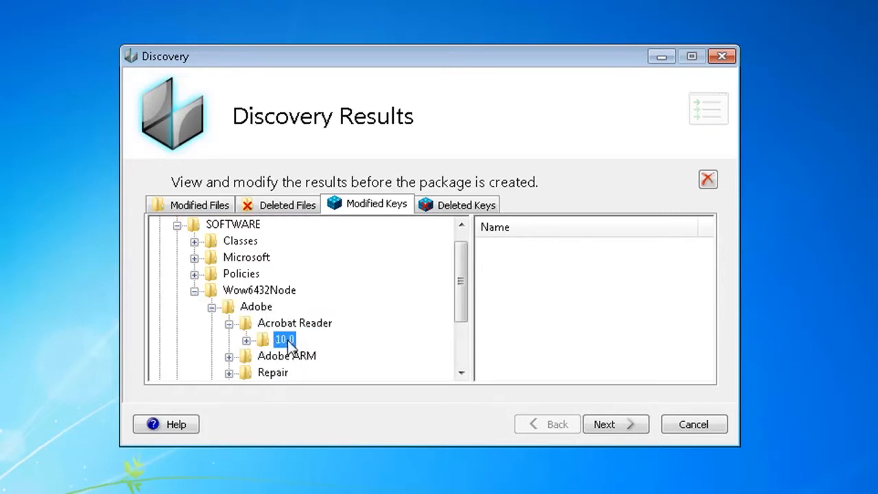
pyautogui.click(317, 325)
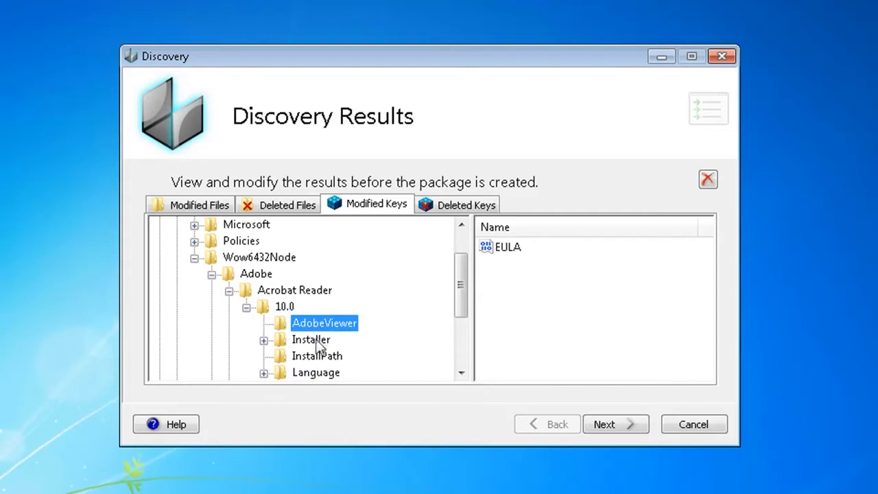
pyautogui.doubleClick(317, 340)
pyautogui.click(530, 282)
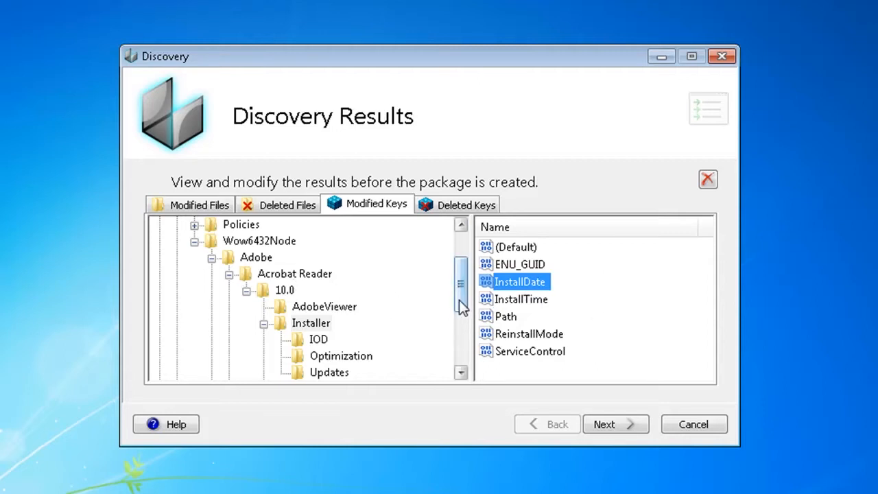
# Continue to the final page, enable opening the package folder after creation, and finish creating the package.
pyautogui.click(608, 428)
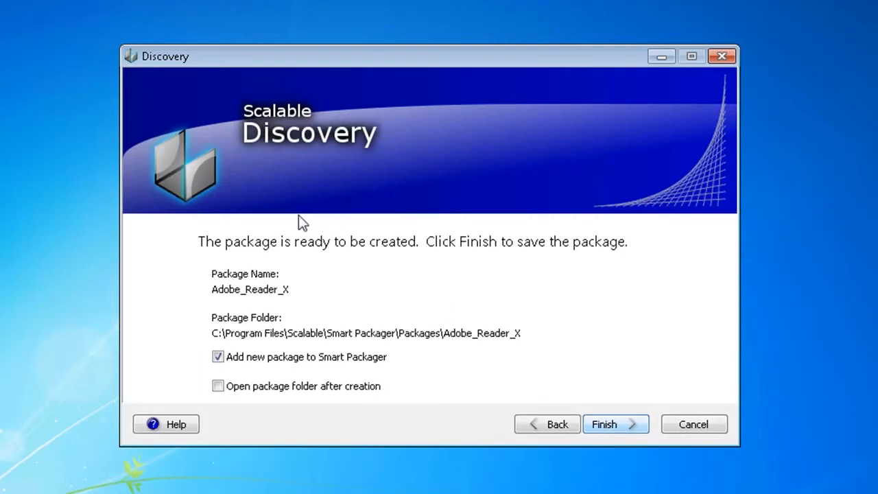
pyautogui.click(217, 386)
pyautogui.click(628, 429)
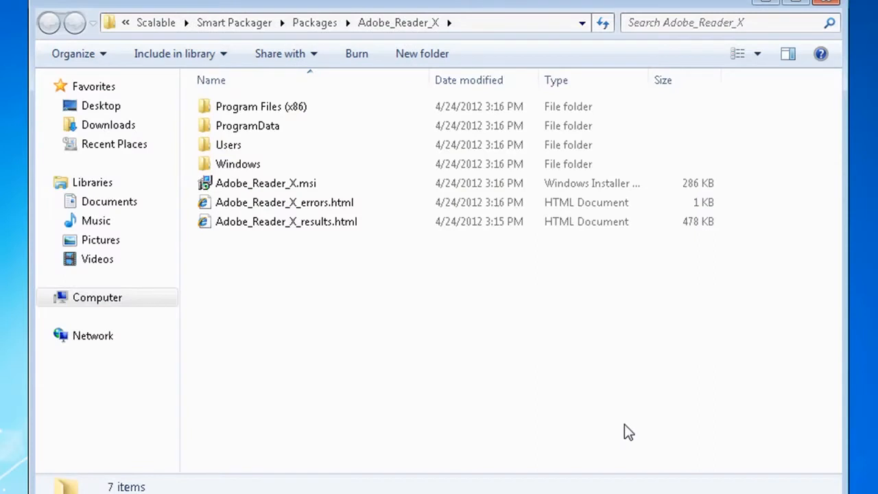
# Open Adobe_Reader_X_results.html from the package folder, scroll through the captured file list, and close the folder window.
pyautogui.click(317, 184)
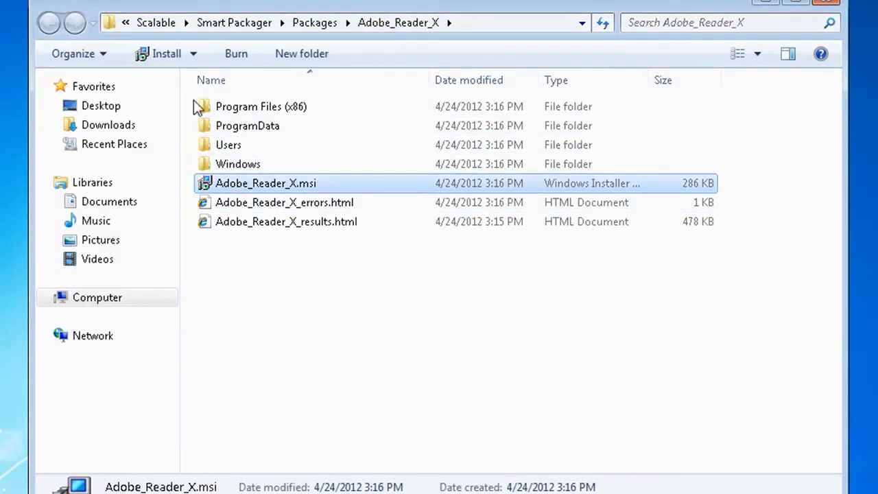
pyautogui.click(283, 225)
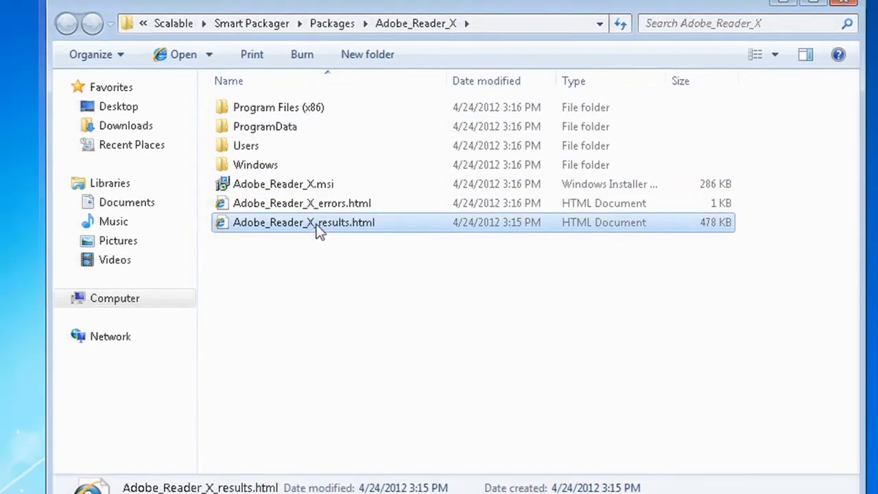
pyautogui.doubleClick(295, 223)
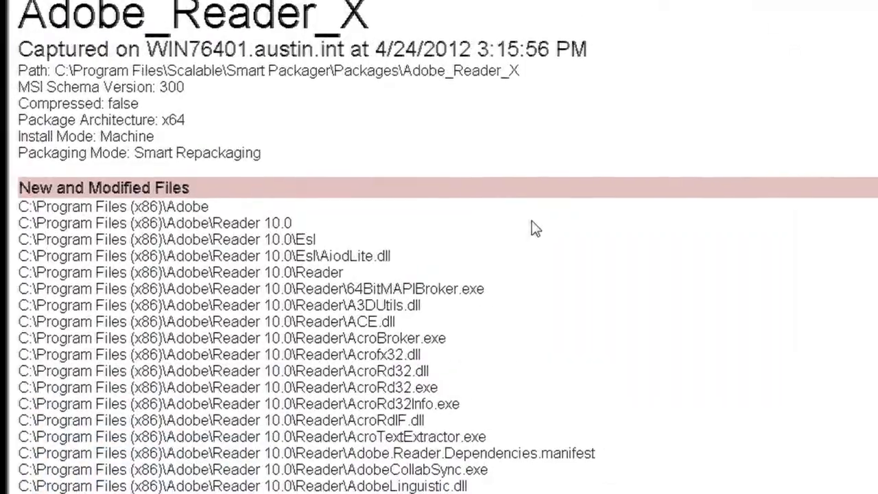
pyautogui.scroll(-20, 642, 299)
pyautogui.scroll(-20, 533, 228)
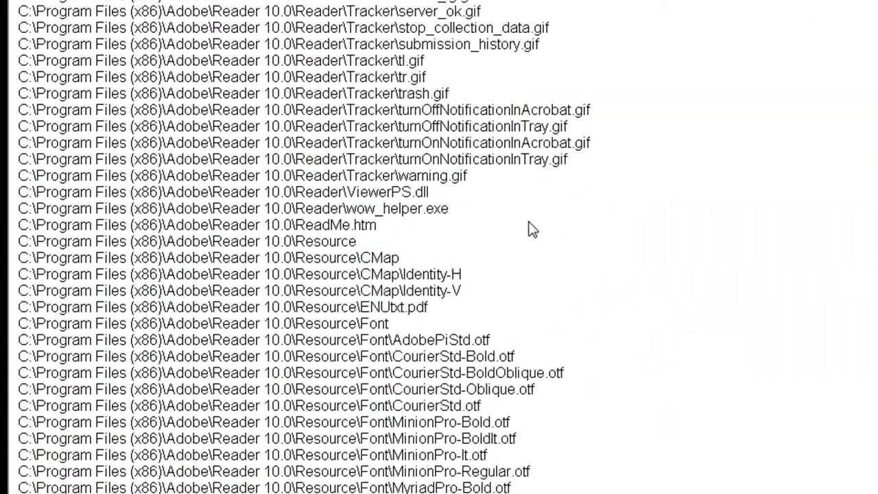
pyautogui.scroll(20, 439, 247)
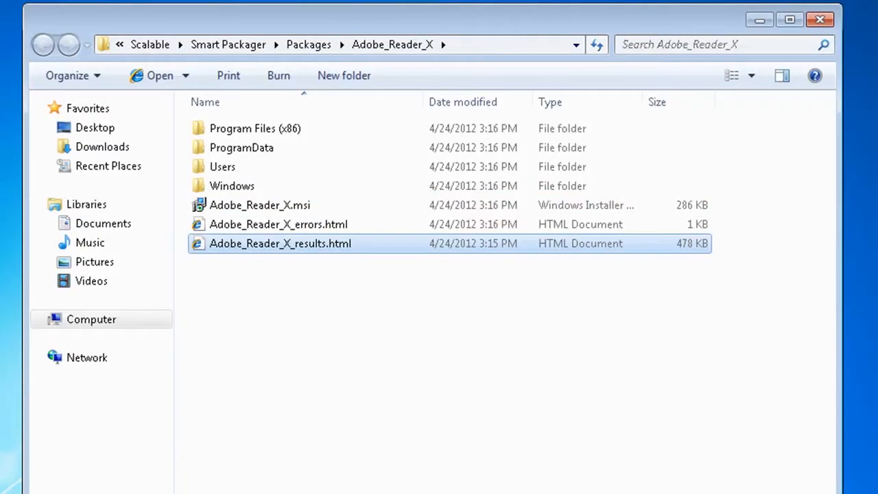
pyautogui.click(819, 19)
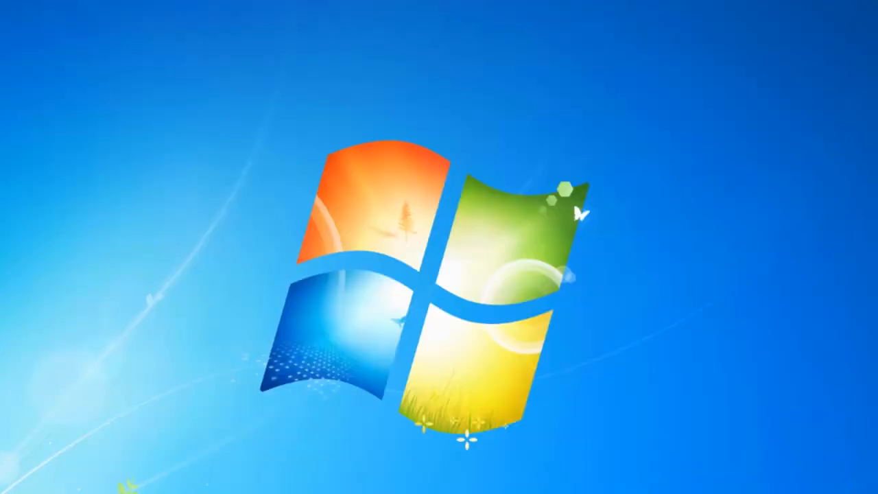